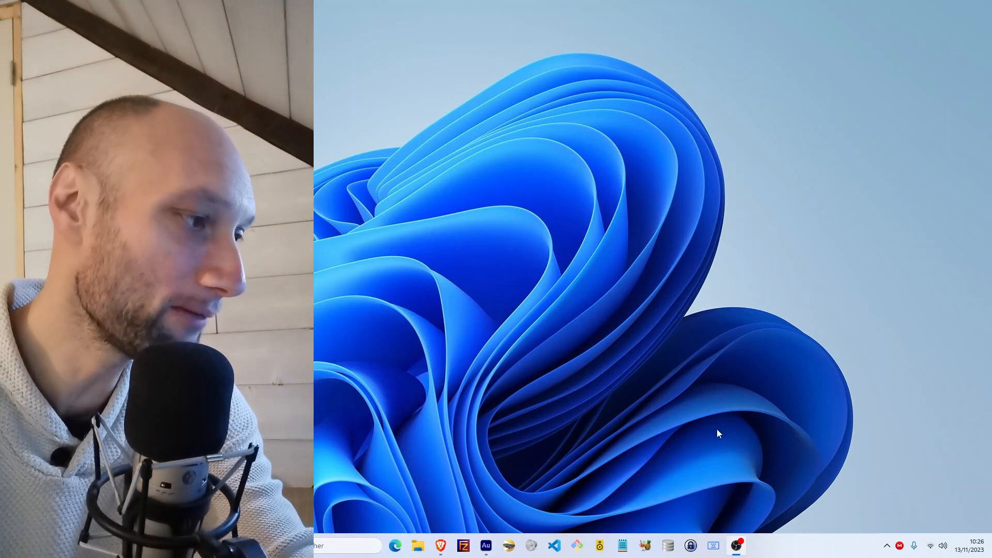
# Step: Look through the four image tabs in Brave, from the Evian poster to the Le Parisien front page, and return to the Evian poster
pyautogui.moveTo(441, 546)
pyautogui.click(466, 497)
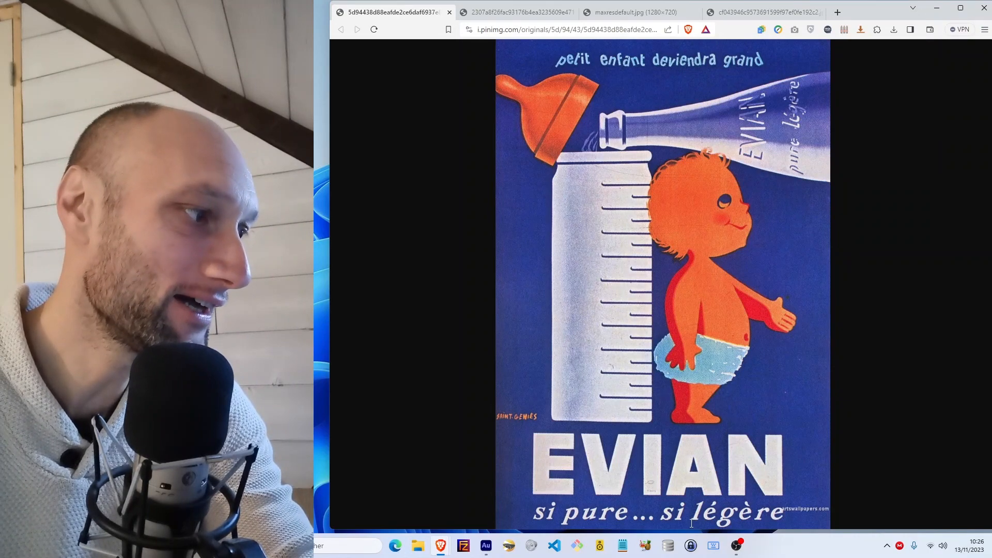
pyautogui.click(501, 13)
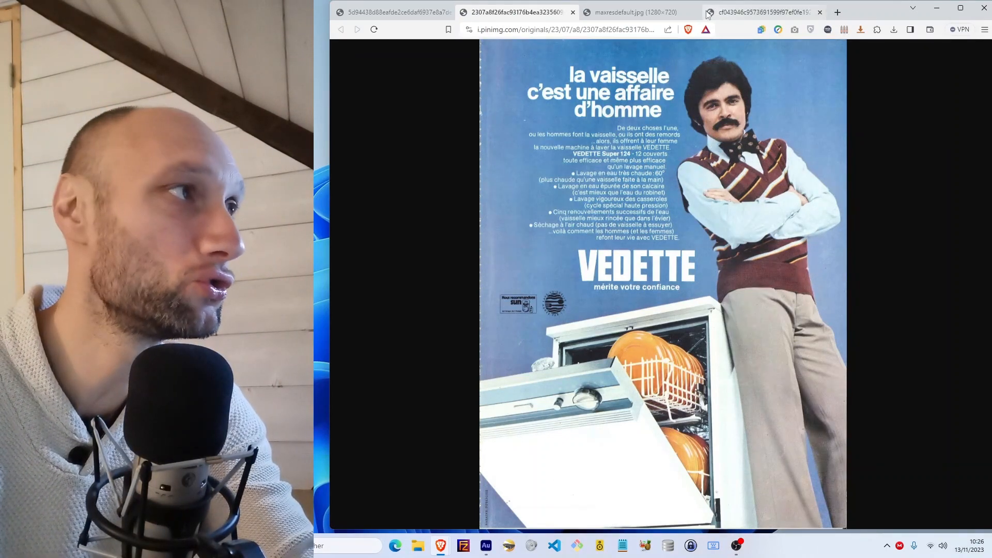
pyautogui.click(636, 13)
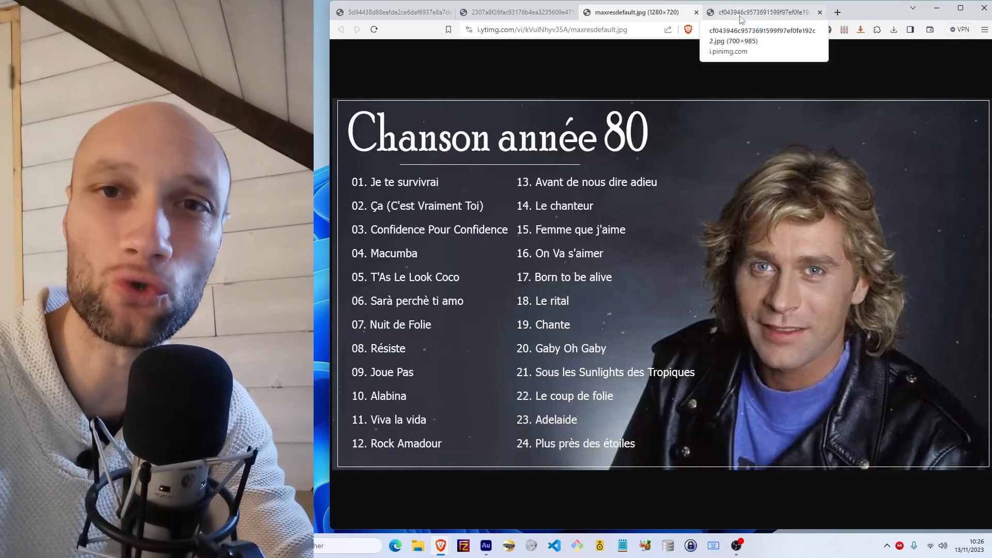
pyautogui.click(742, 20)
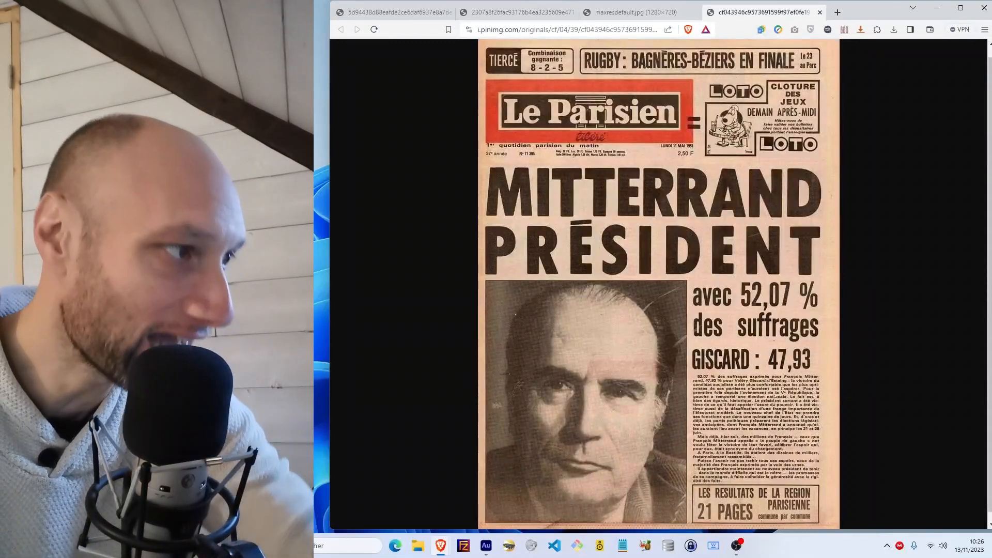
pyautogui.click(391, 12)
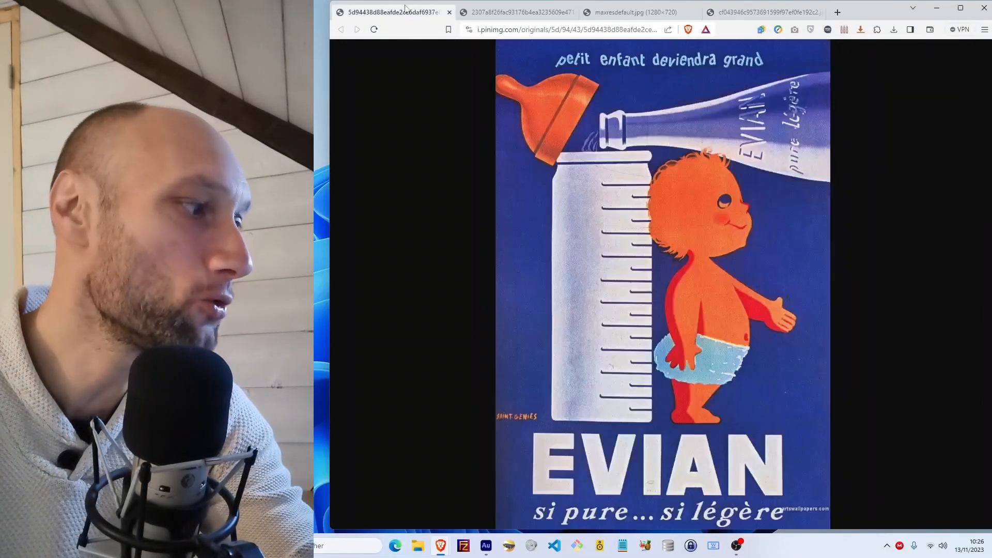
# Step: Search Windows for "capture", open Outil Capture d'écran and move its window over the Evian poster
pyautogui.click(338, 547)
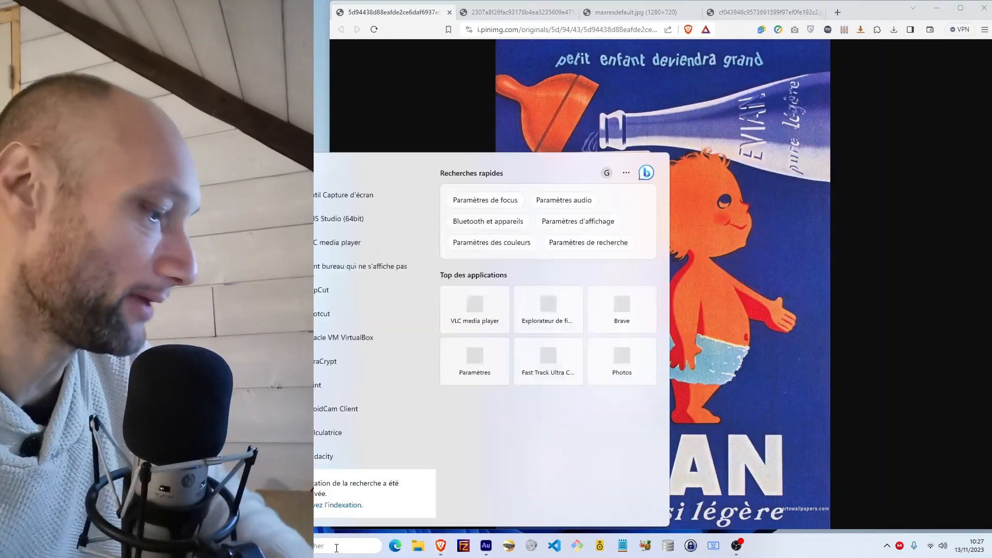
pyautogui.write('calculatrice')
pyautogui.hotkey('ctrl', 'a')
pyautogui.write('capture')
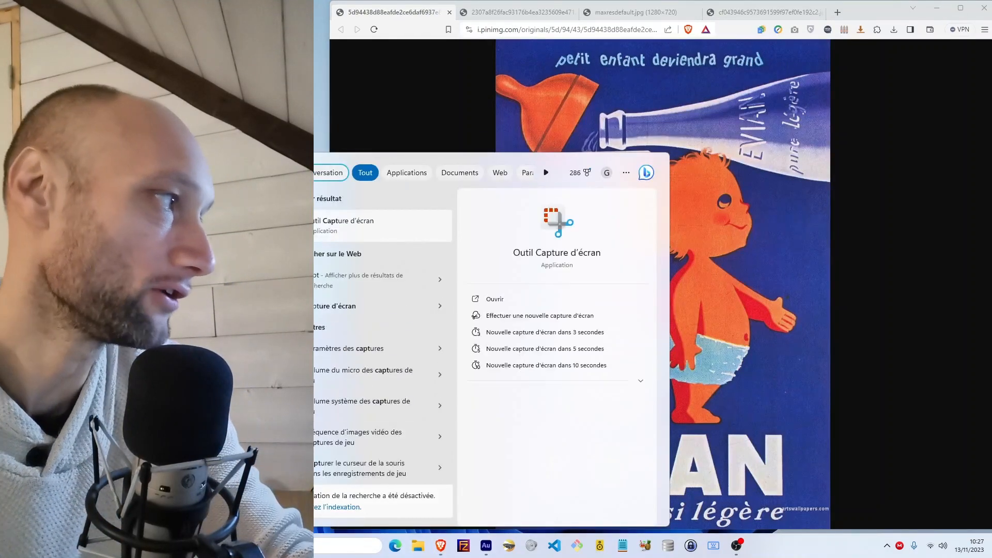
pyautogui.click(334, 223)
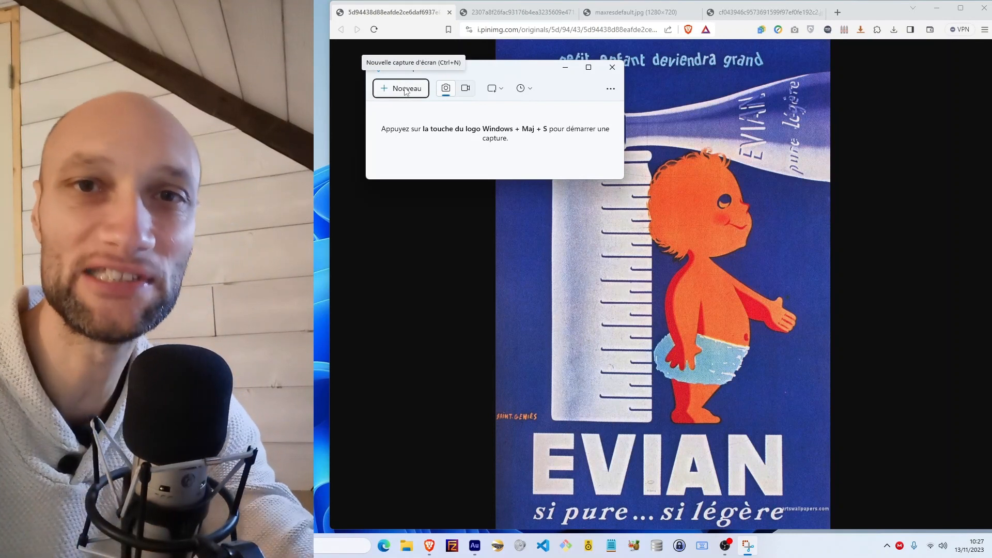
pyautogui.moveTo(526, 73); pyautogui.dragTo(628, 70)
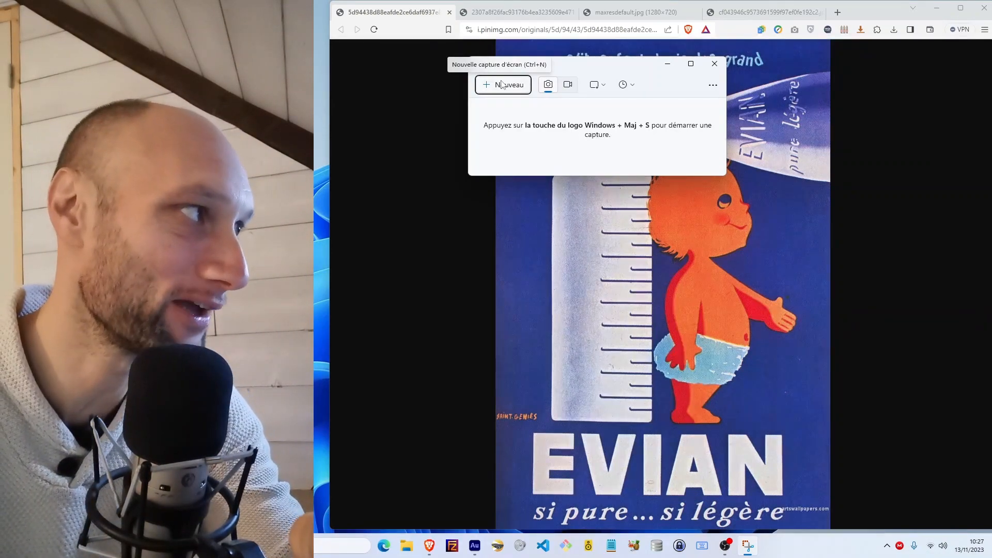
# Step: Take a rectangular capture covering the browser window and taskbar, and move the capture window so its whole toolbar is visible
pyautogui.click(502, 85)
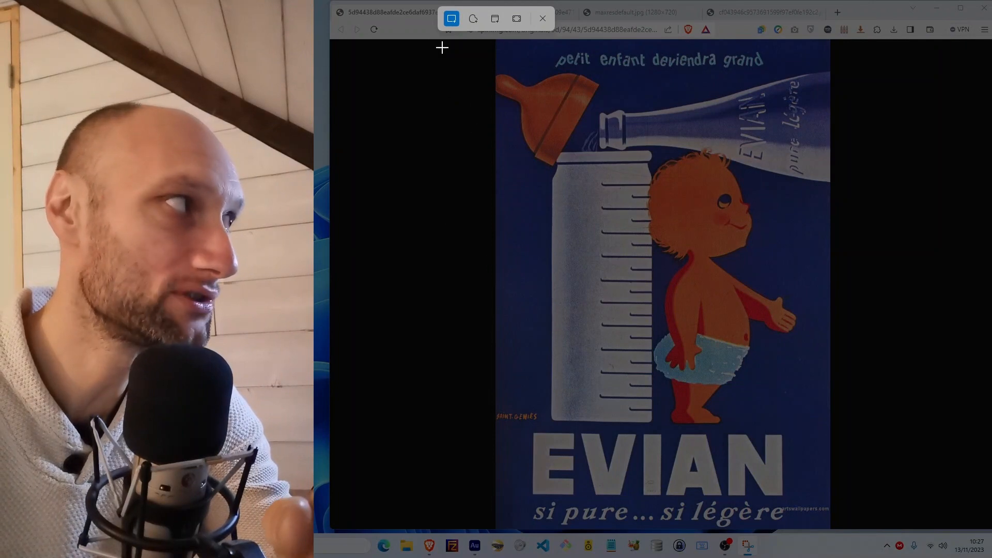
pyautogui.moveTo(331, 2); pyautogui.dragTo(877, 494)
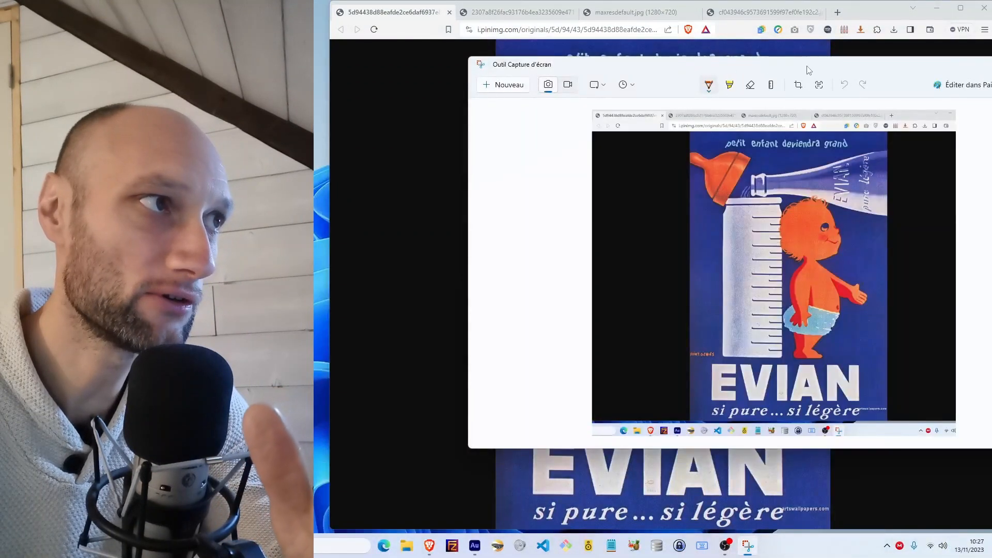
pyautogui.moveTo(808, 67); pyautogui.dragTo(656, 52)
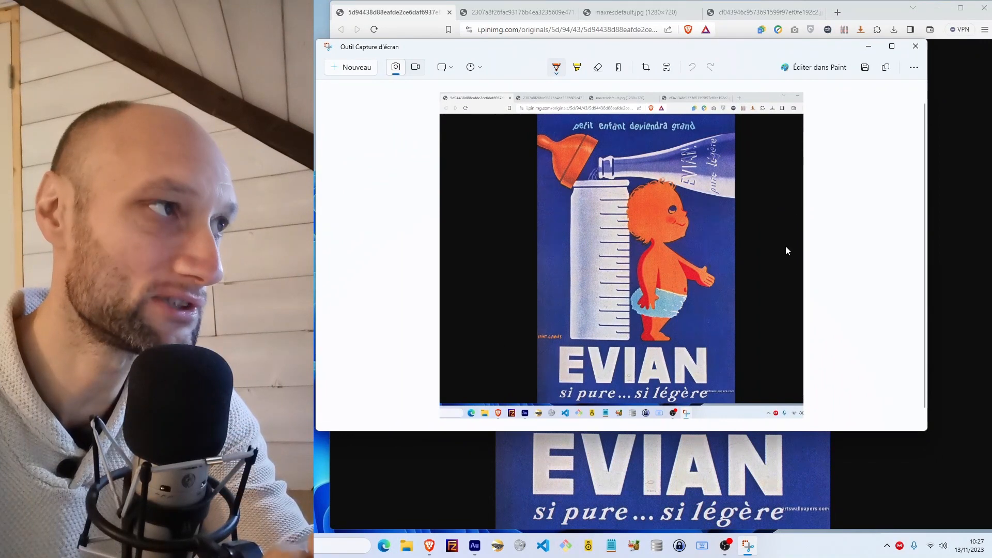
# Step: Take a new rectangular capture of just the Evian poster and run text recognition on it
pyautogui.click(356, 66)
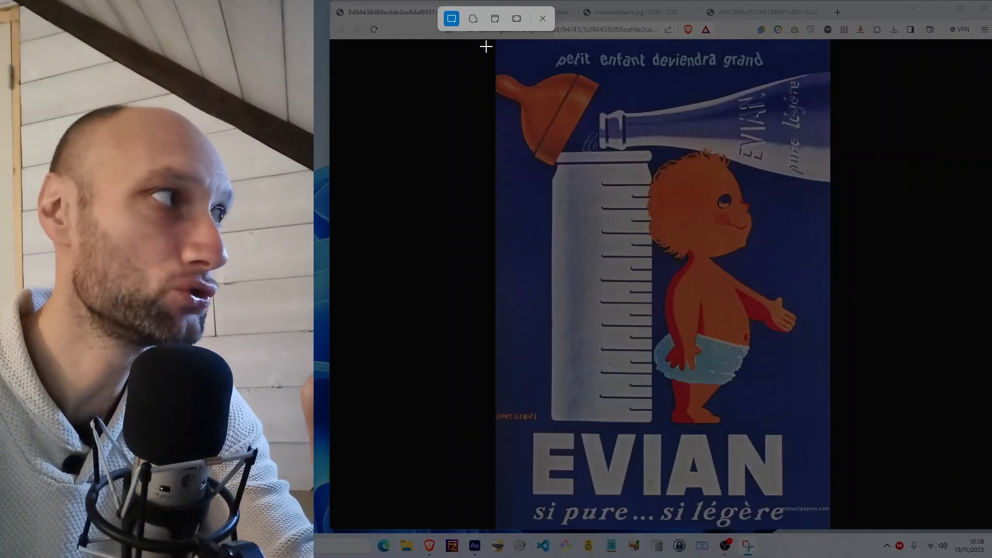
pyautogui.moveTo(497, 41); pyautogui.dragTo(844, 524)
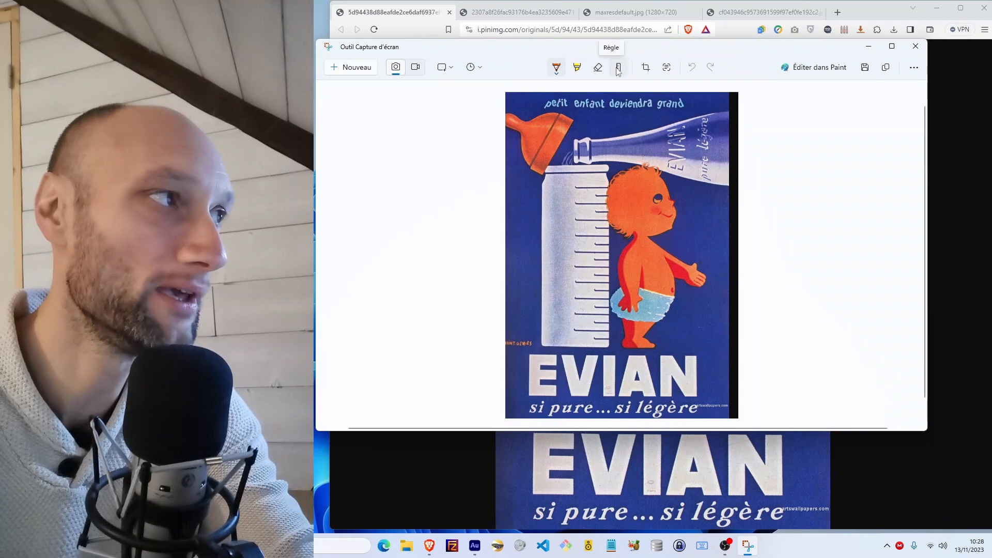
pyautogui.click(668, 70)
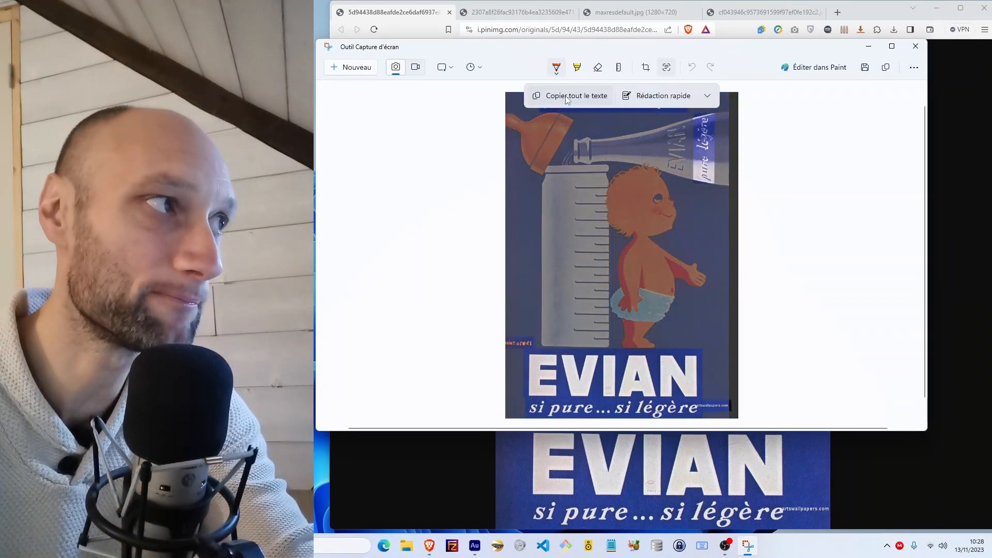
# Step: Try quick redaction on the Evian capture and examine its options for e-mail addresses and phone numbers
pyautogui.click(691, 99)
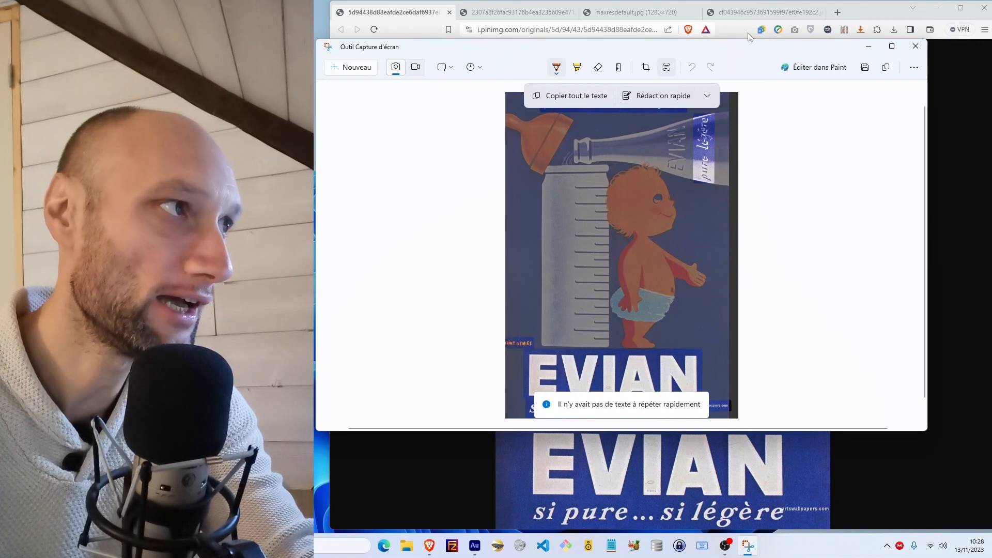
pyautogui.click(708, 97)
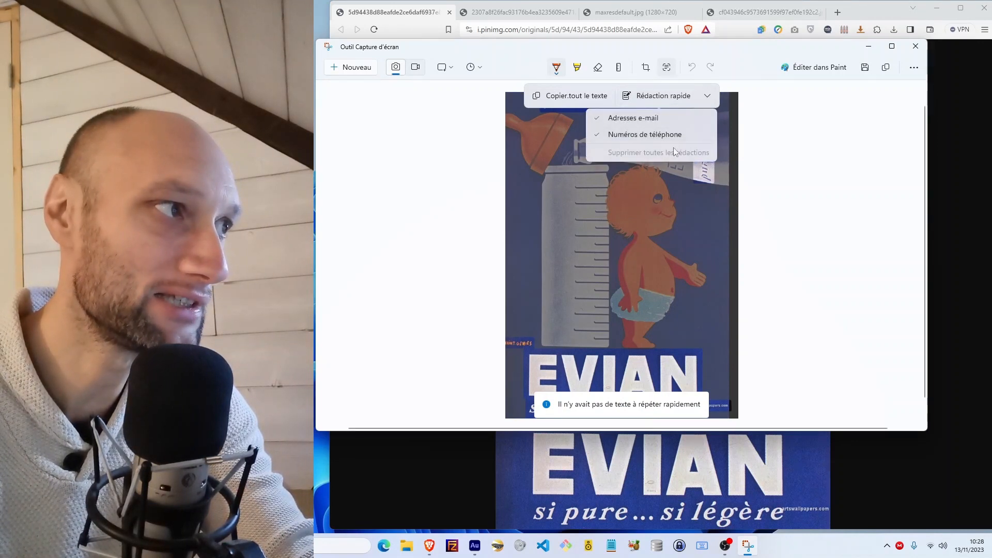
pyautogui.click(709, 97)
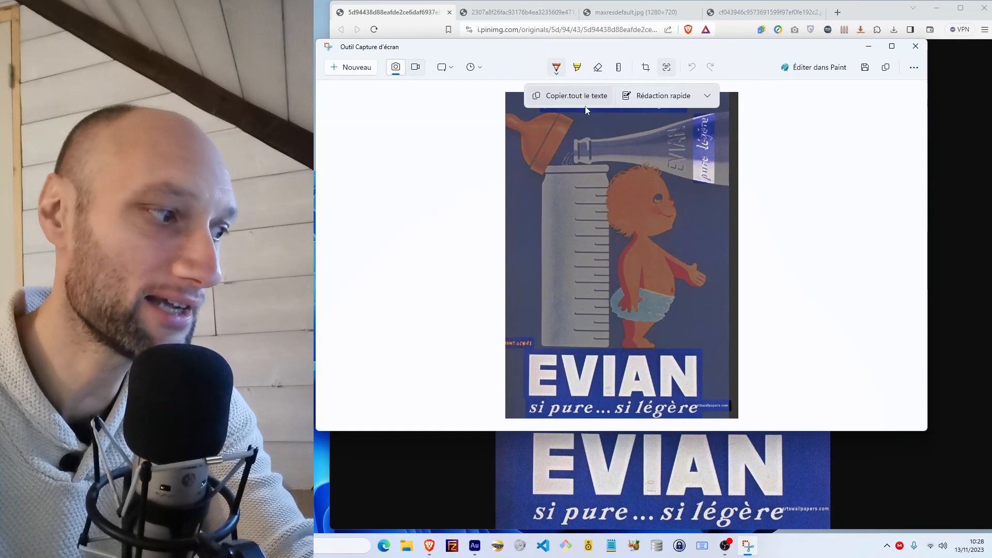
# Step: Copy all the recognised text of the Evian poster and paste it into a blank Notepad document
pyautogui.click(615, 555)
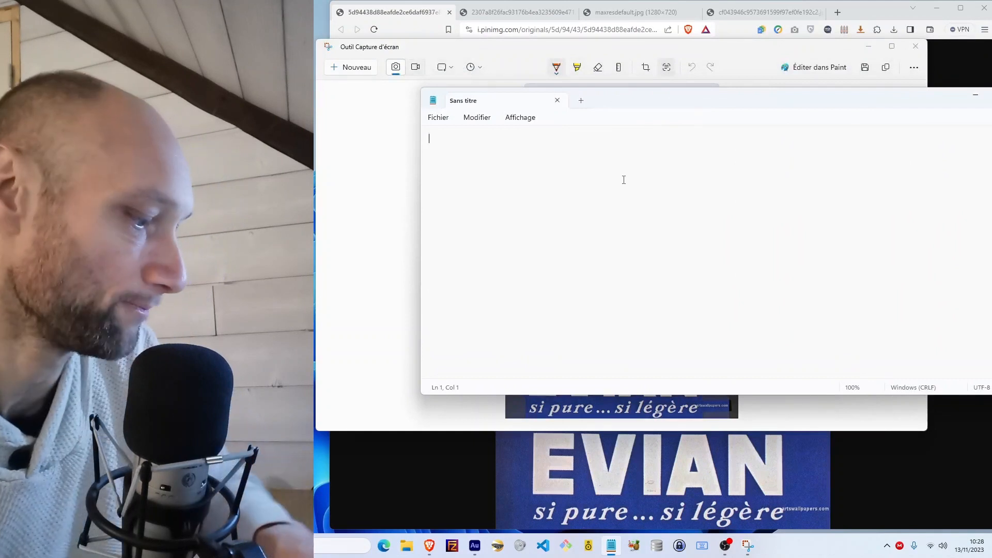
pyautogui.click(446, 122)
pyautogui.moveTo(476, 119)
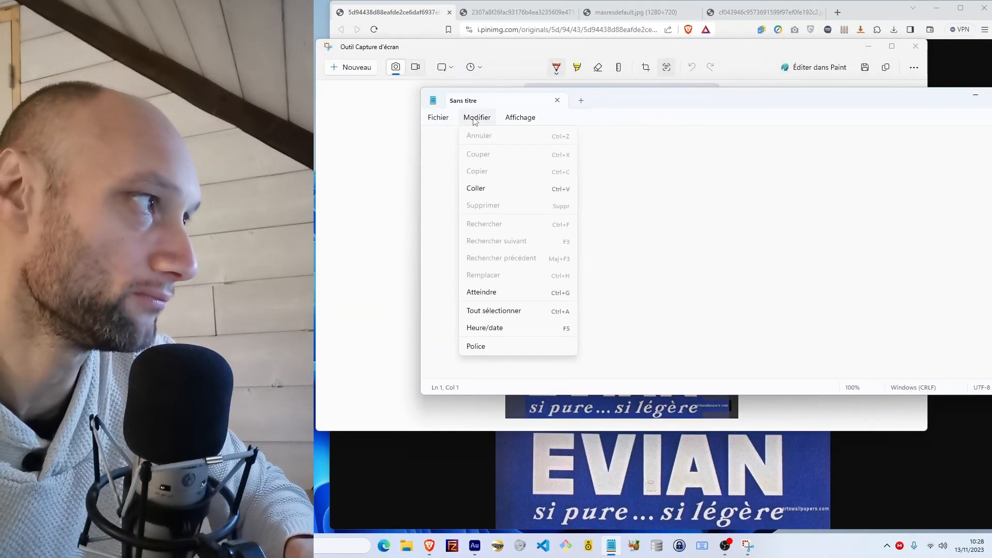
pyautogui.click(479, 187)
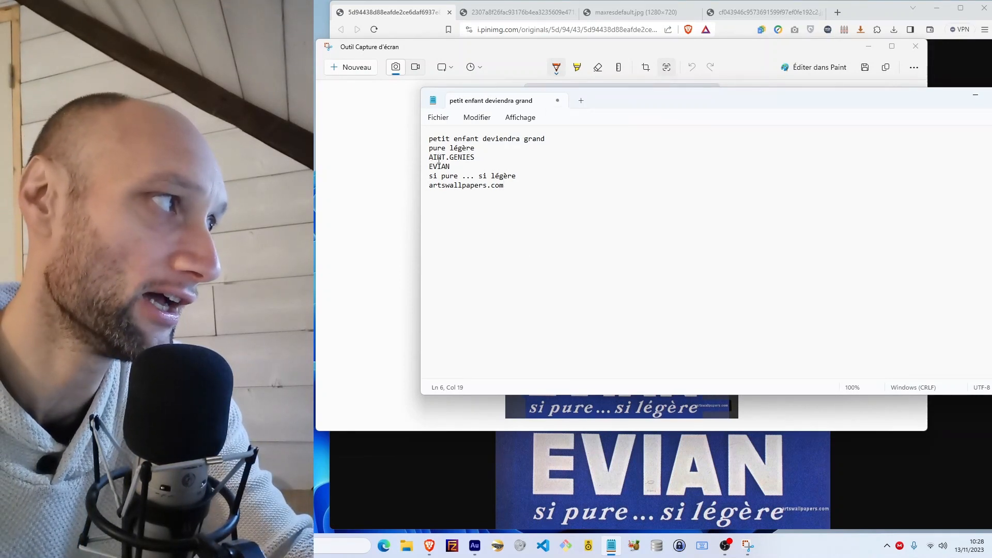
# Step: Compare the pasted lines with the lettering on the original Evian poster and with the text areas detected in the capture
pyautogui.moveTo(429, 158); pyautogui.dragTo(519, 190)
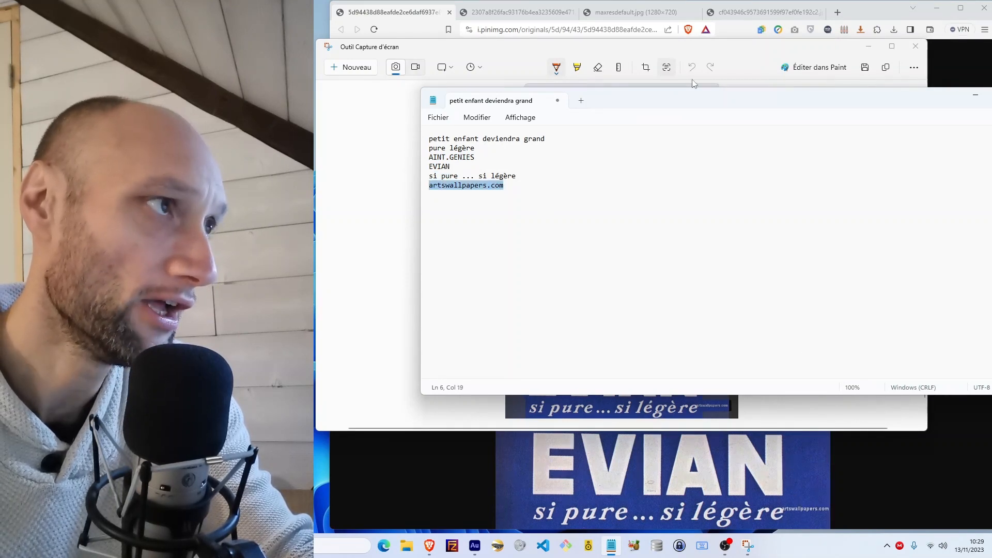
pyautogui.click(947, 71)
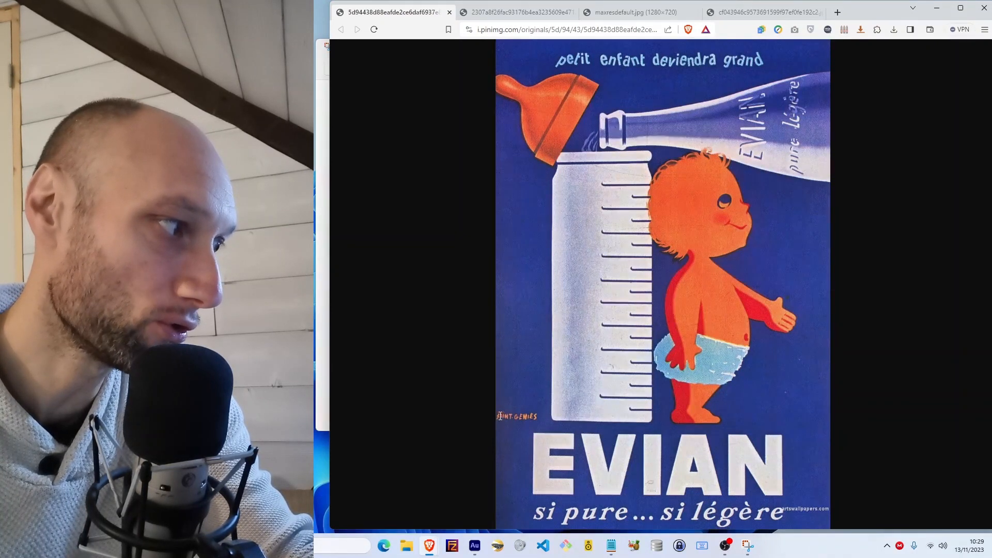
pyautogui.moveTo(500, 417); pyautogui.dragTo(532, 417)
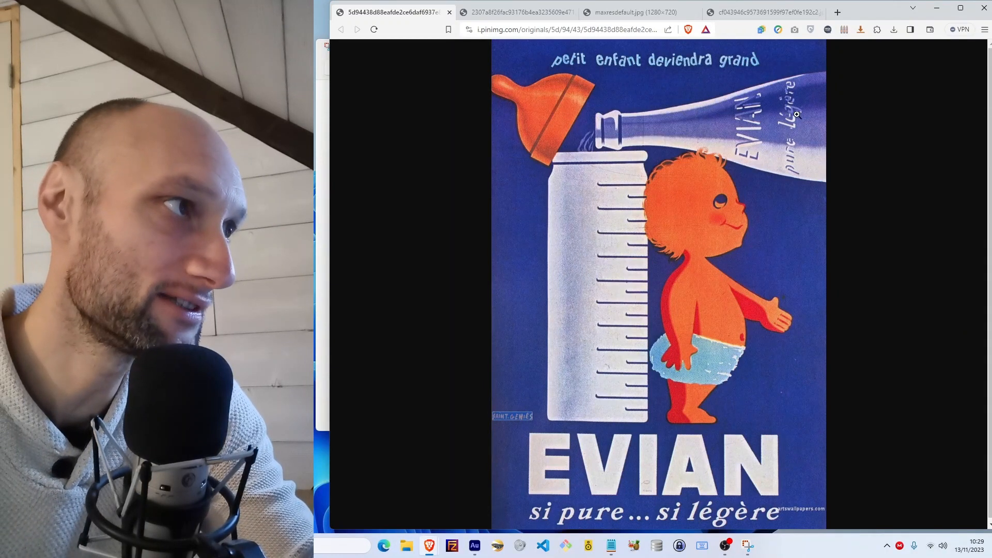
pyautogui.click(751, 543)
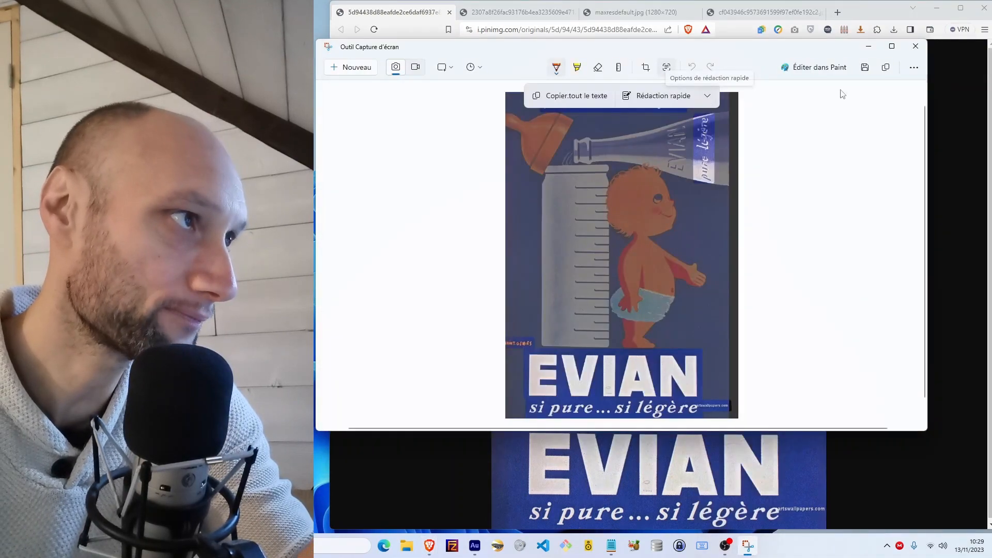
pyautogui.scroll(-2, 665, 213)
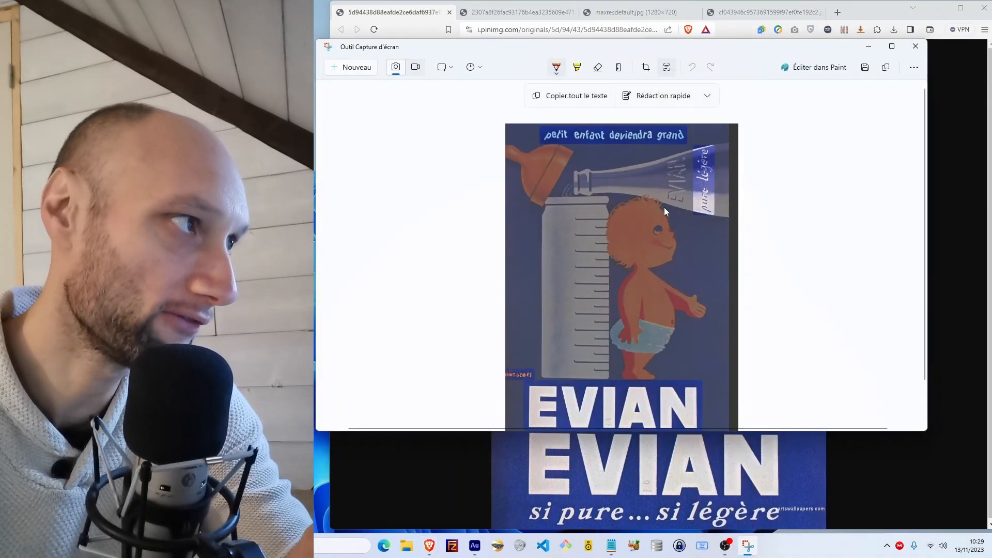
pyautogui.scroll(1, 666, 192)
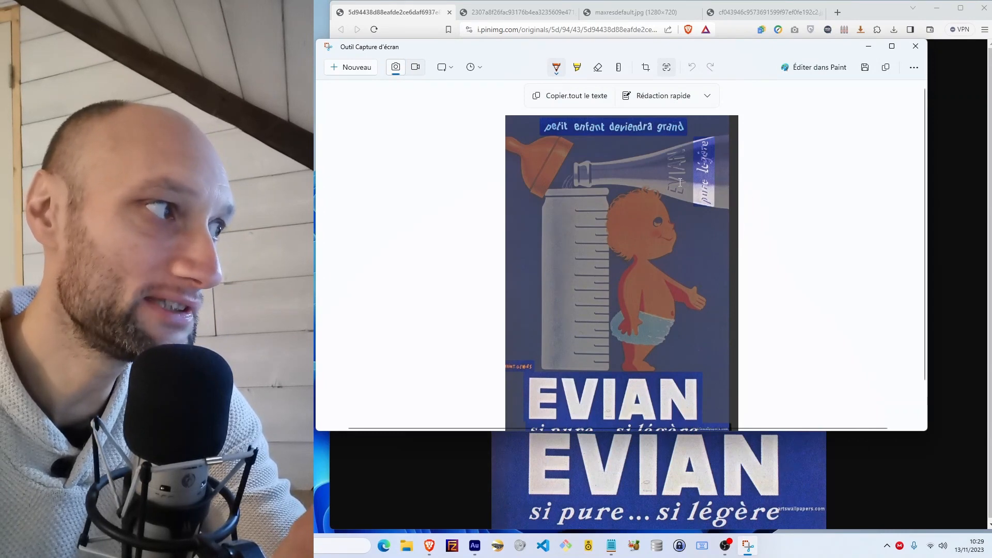
pyautogui.scroll(-1, 682, 178)
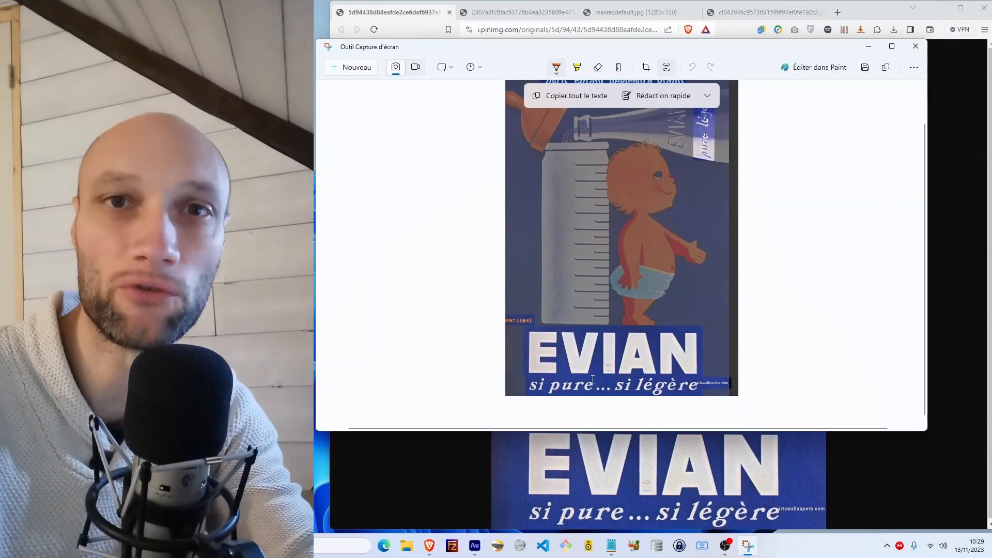
# Step: Switch the browser to the Vedette advert and take a rectangular capture of its upper part, from the headline to the Vedette slogan
pyautogui.click(359, 74)
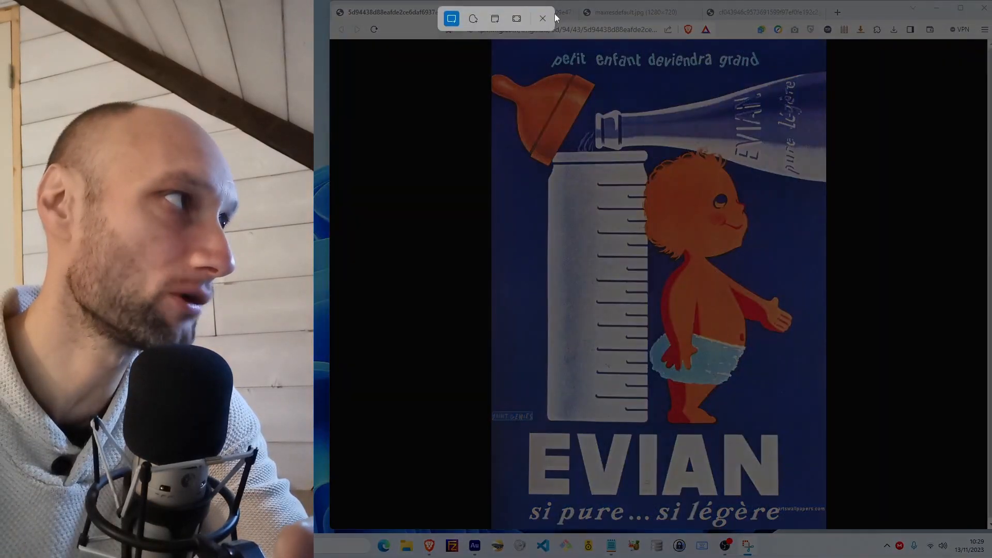
pyautogui.click(543, 19)
pyautogui.click(512, 13)
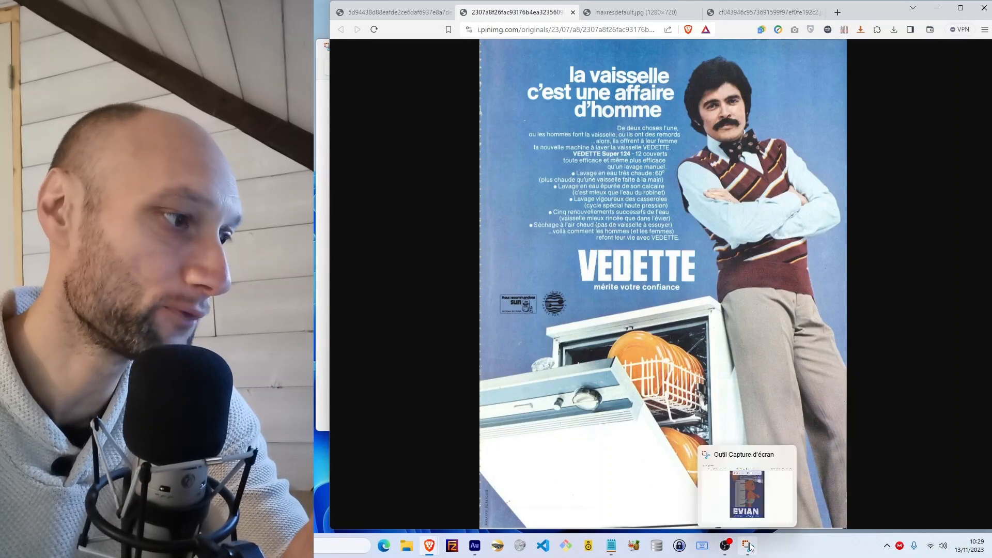
pyautogui.click(754, 499)
pyautogui.click(358, 67)
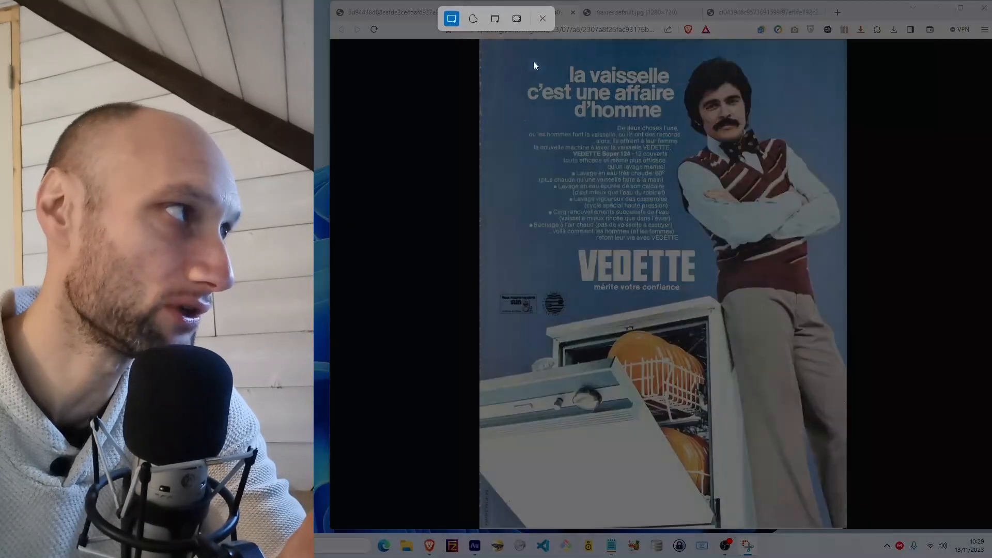
pyautogui.moveTo(509, 53); pyautogui.dragTo(836, 292)
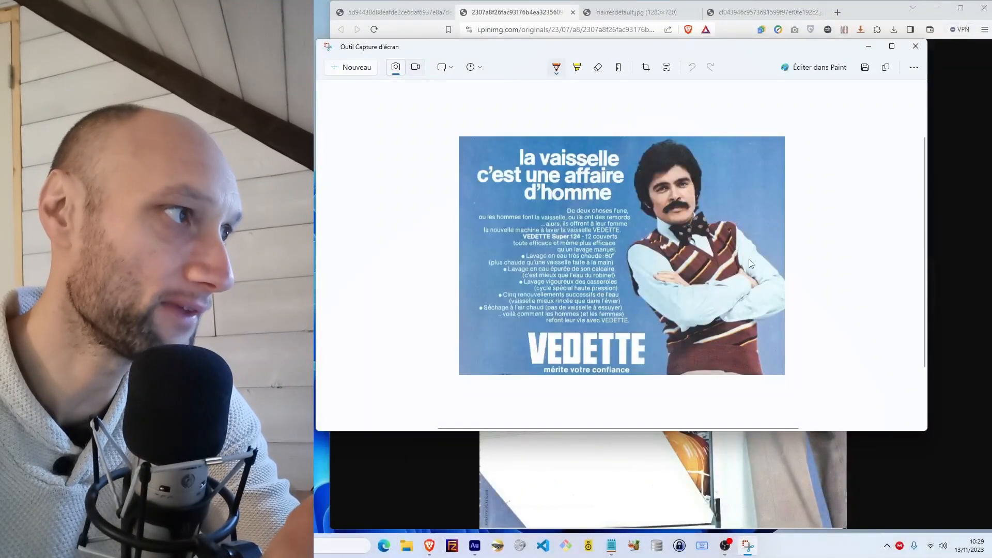
# Step: Recognise the text in the Vedette capture, copy all of it and paste it over the Evian text in Notepad
pyautogui.click(666, 72)
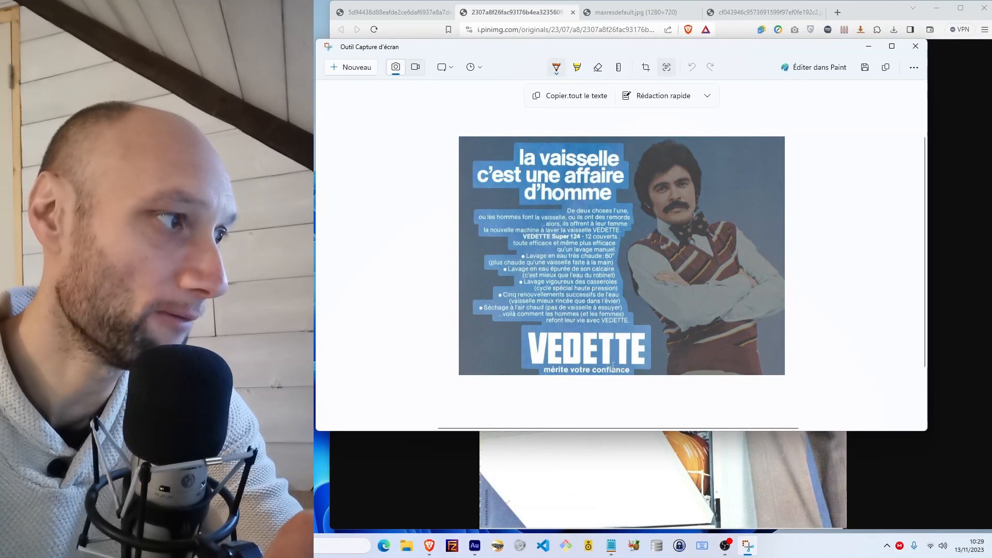
pyautogui.click(594, 95)
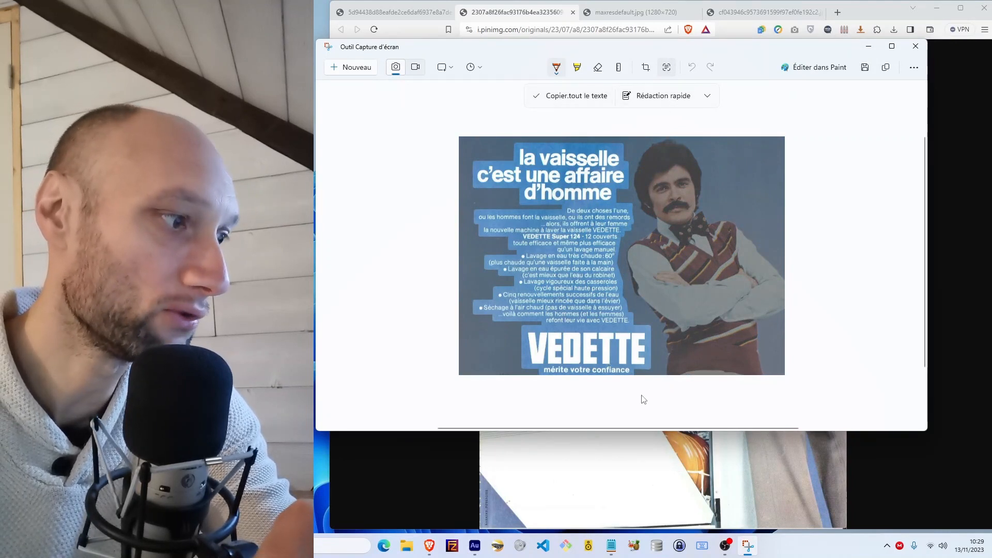
pyautogui.click(614, 544)
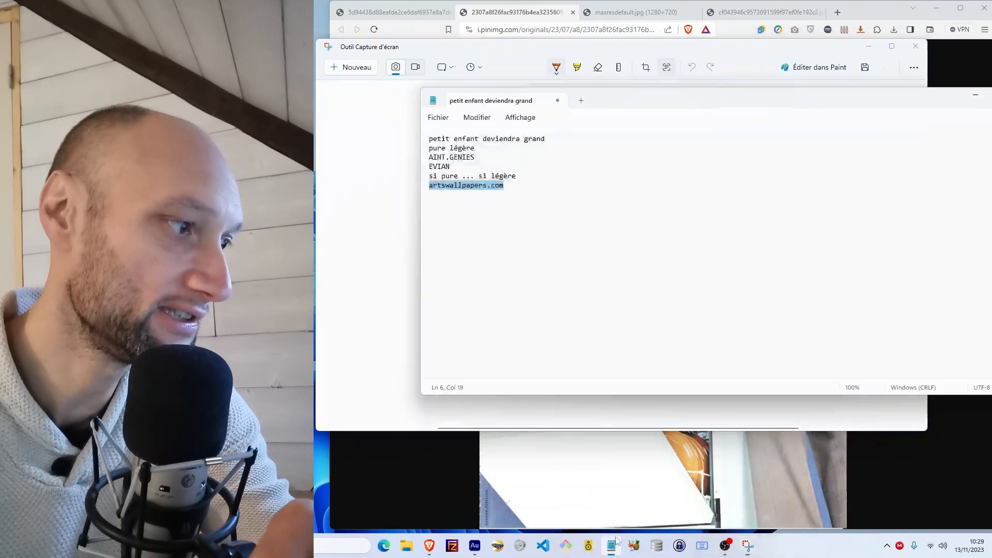
pyautogui.click(607, 211)
pyautogui.moveTo(611, 215); pyautogui.dragTo(398, 124)
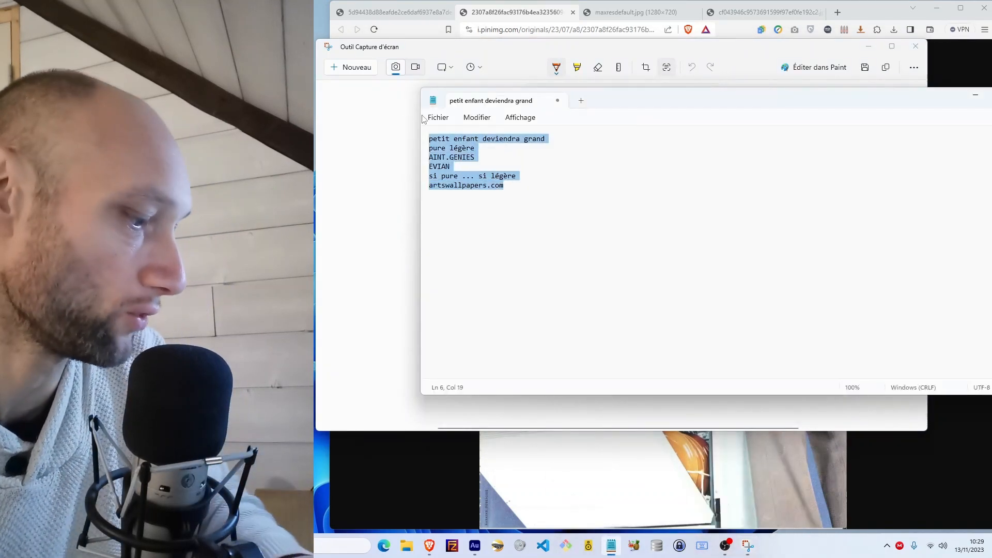
pyautogui.hotkey('ctrl', 'v')
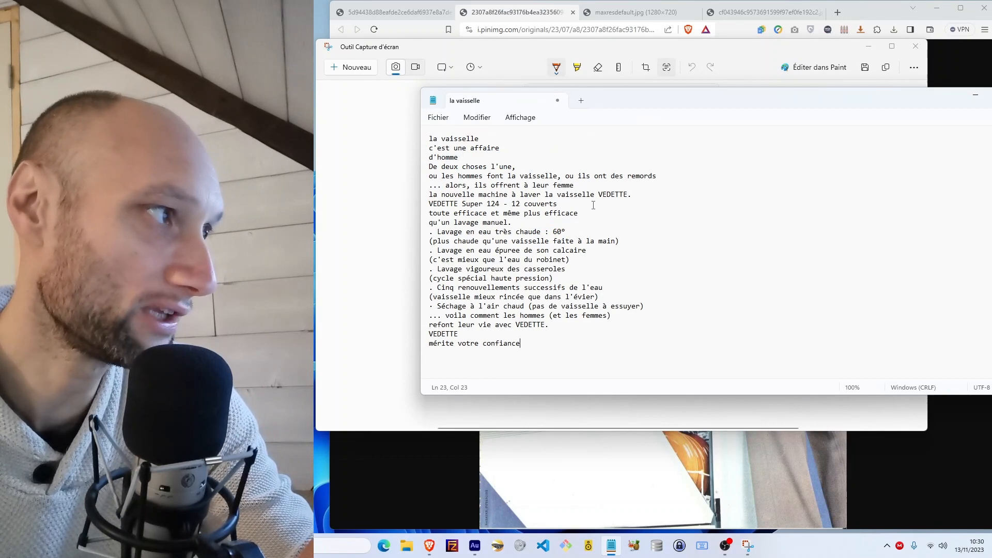
# Step: Compare the pasted Vedette lines with the original advert in the browser, enlarging its headline and body text
pyautogui.click(955, 59)
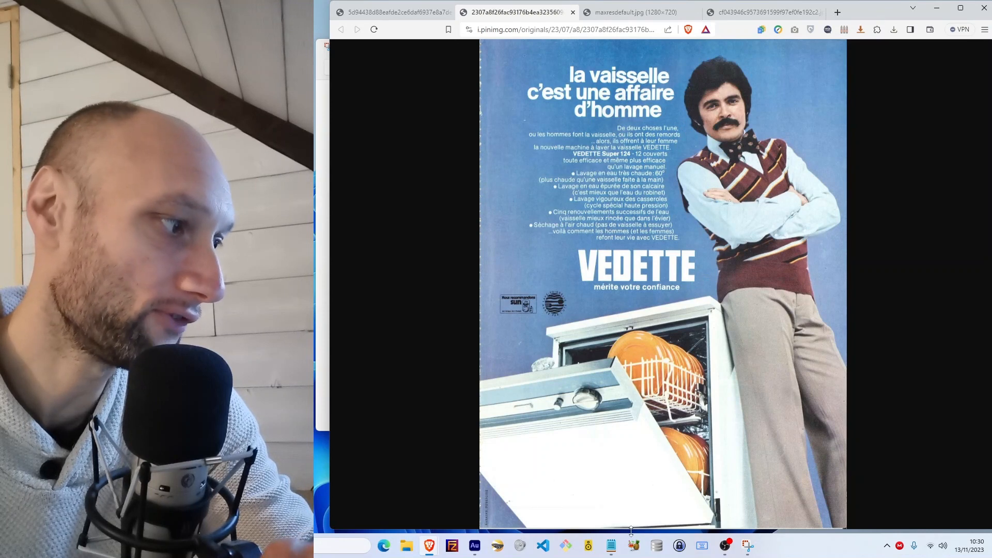
pyautogui.click(611, 546)
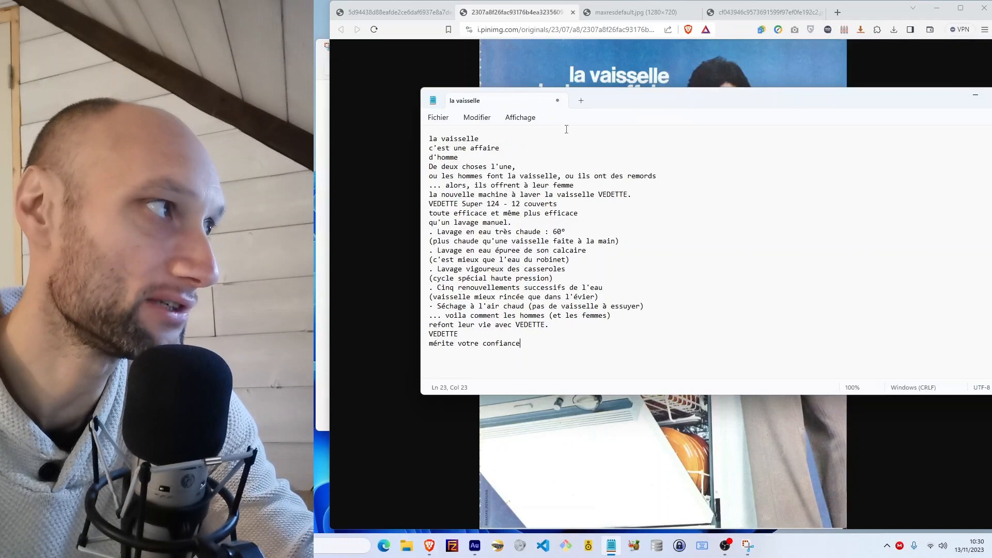
pyautogui.click(532, 64)
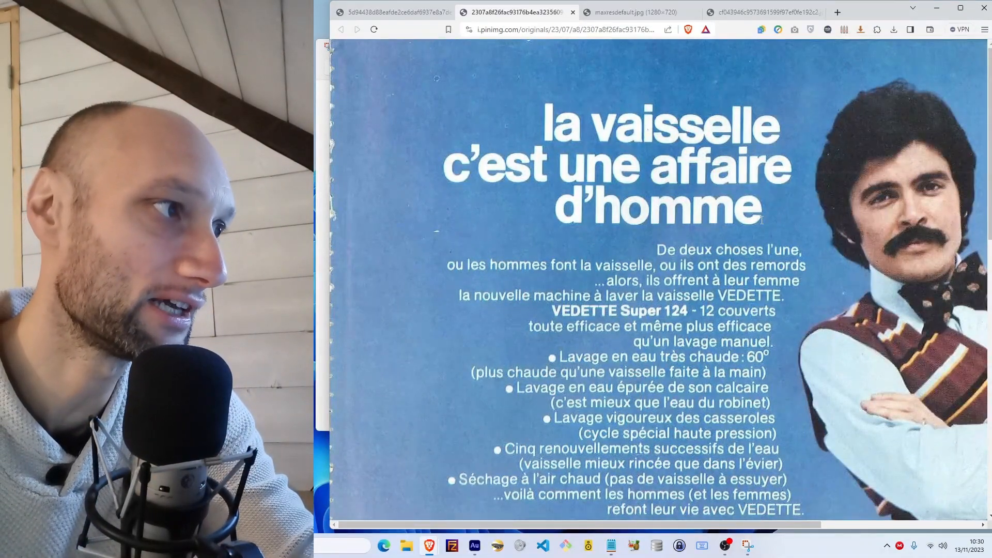
pyautogui.moveTo(762, 218); pyautogui.dragTo(737, 223)
pyautogui.rightClick(737, 223)
pyautogui.click(634, 235)
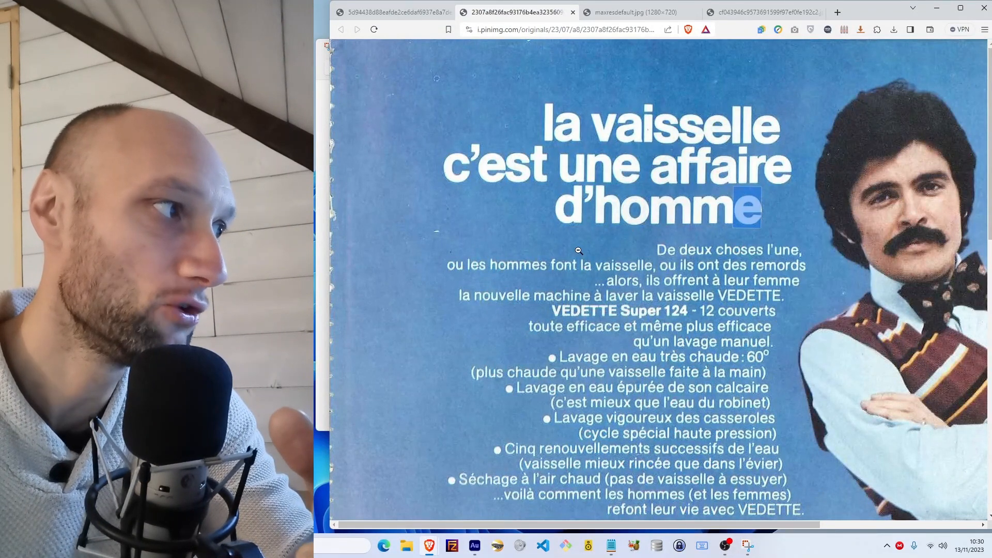
pyautogui.click(634, 235)
# Step: Switch the browser to the "Chanson année 80" image and take a rectangular capture of its two-column song list, without the title
pyautogui.click(635, 13)
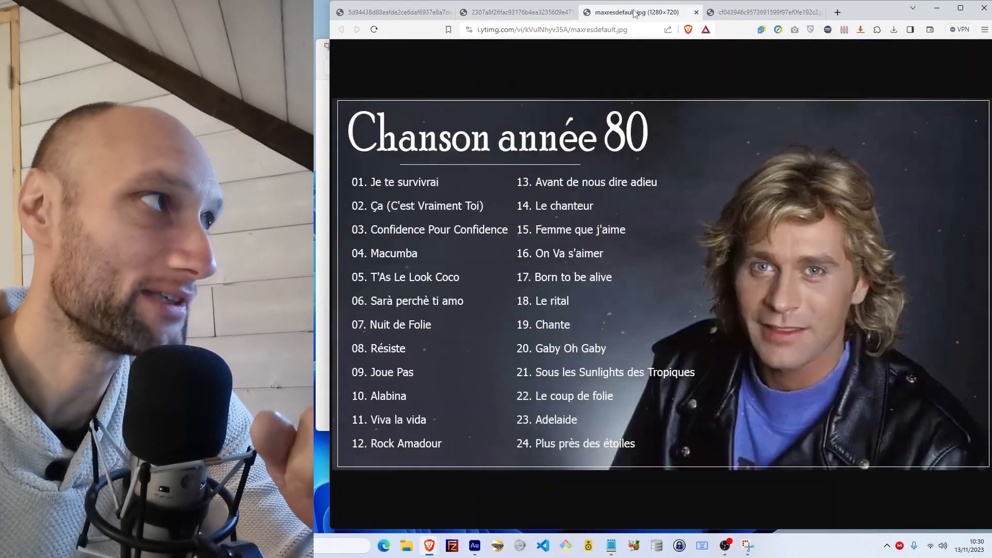
pyautogui.click(749, 544)
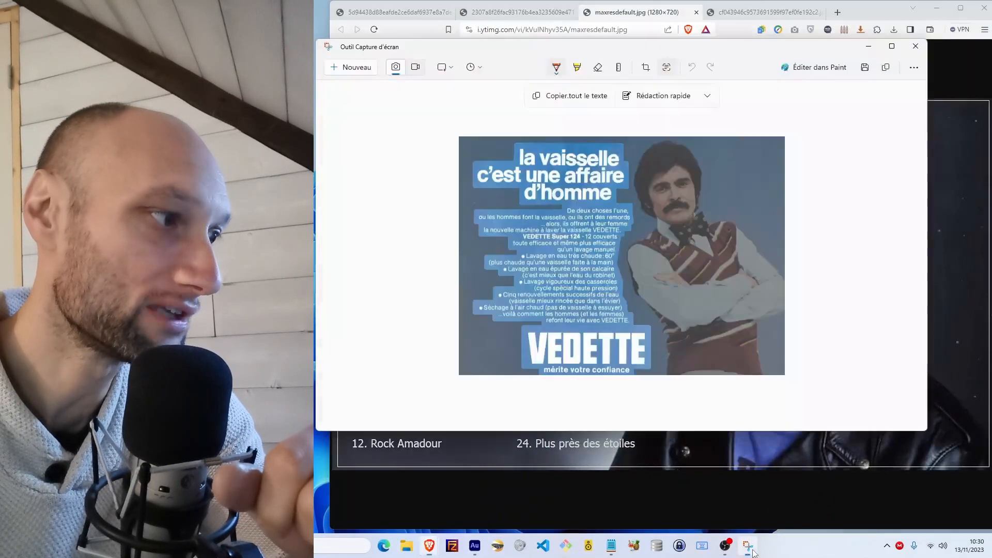
pyautogui.click(382, 67)
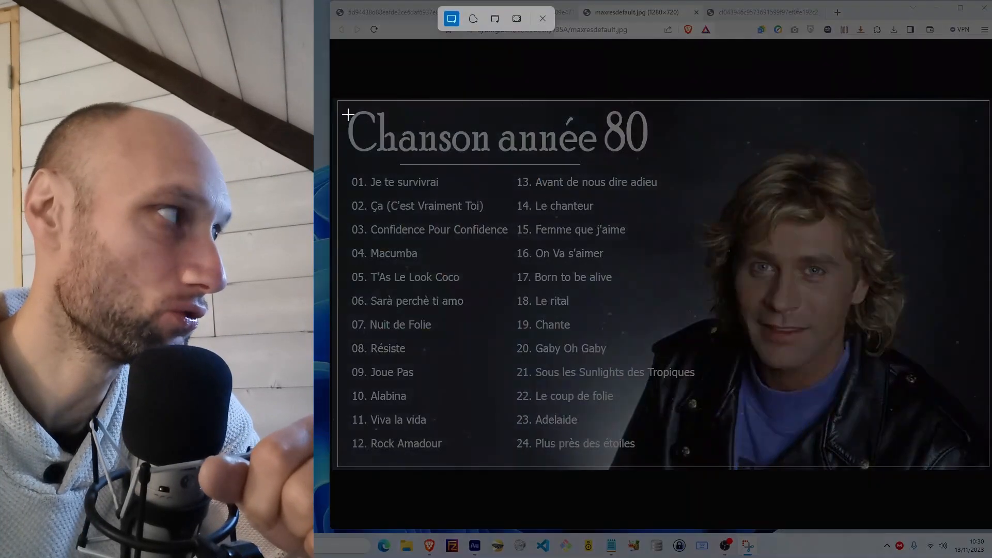
pyautogui.moveTo(346, 174); pyautogui.dragTo(704, 460)
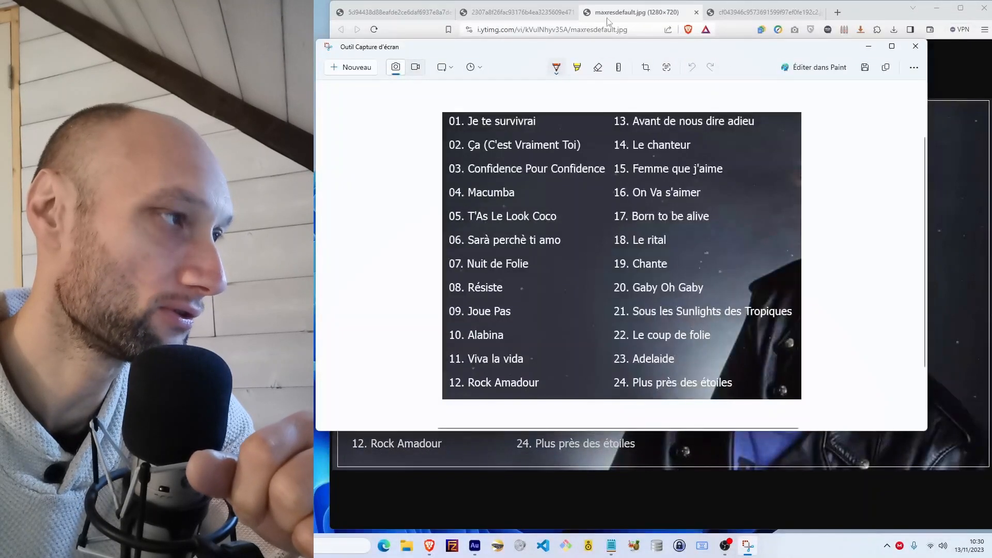
# Step: Recognise the text in the song list capture, copy all of it and paste it over the Vedette text in Notepad
pyautogui.click(667, 68)
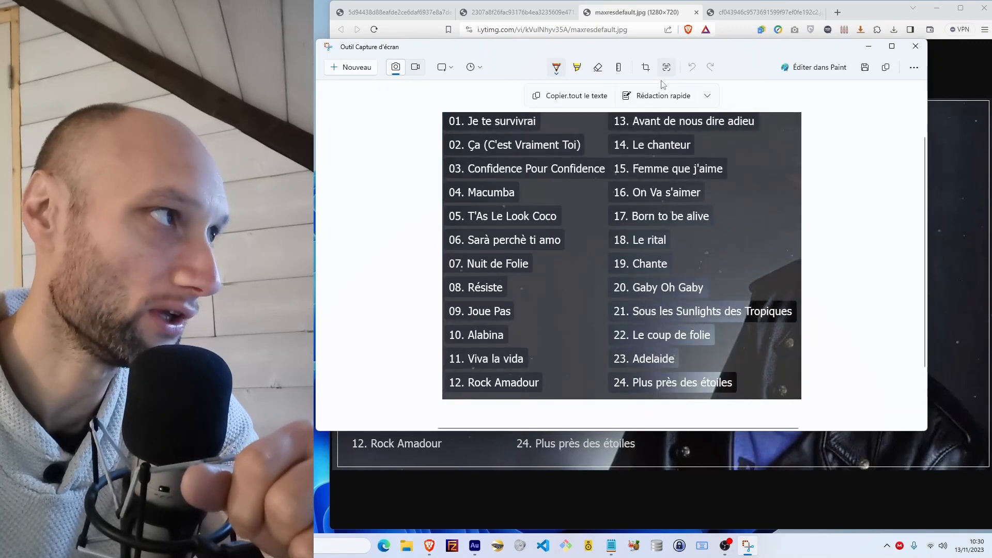
pyautogui.click(556, 95)
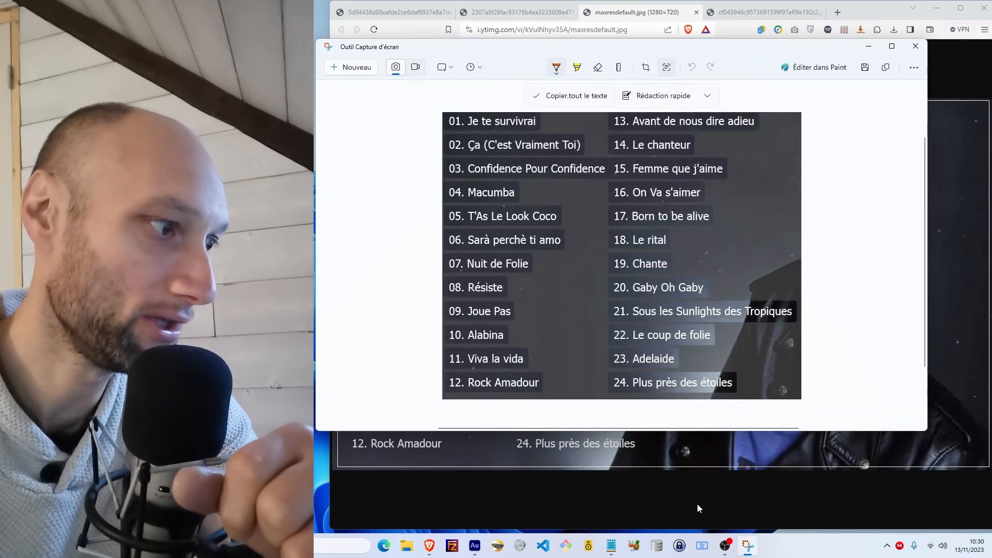
pyautogui.moveTo(611, 546)
pyautogui.click(620, 506)
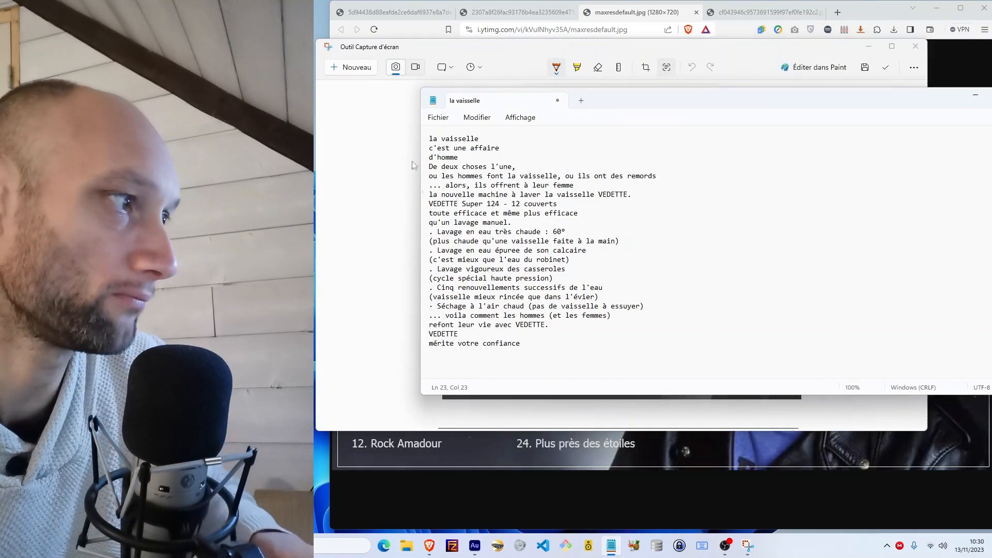
pyautogui.moveTo(558, 342); pyautogui.dragTo(402, 106)
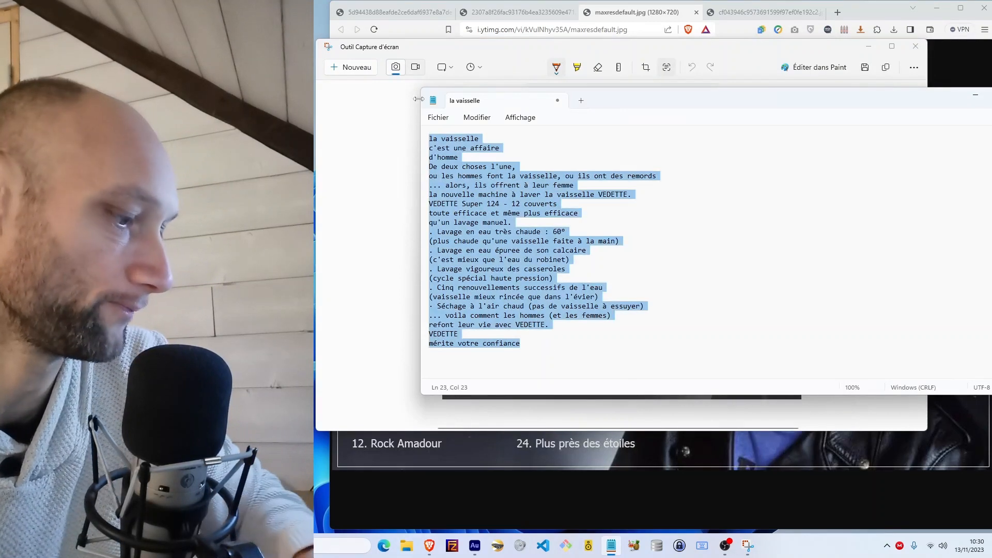
pyautogui.hotkey('ctrl', 'v')
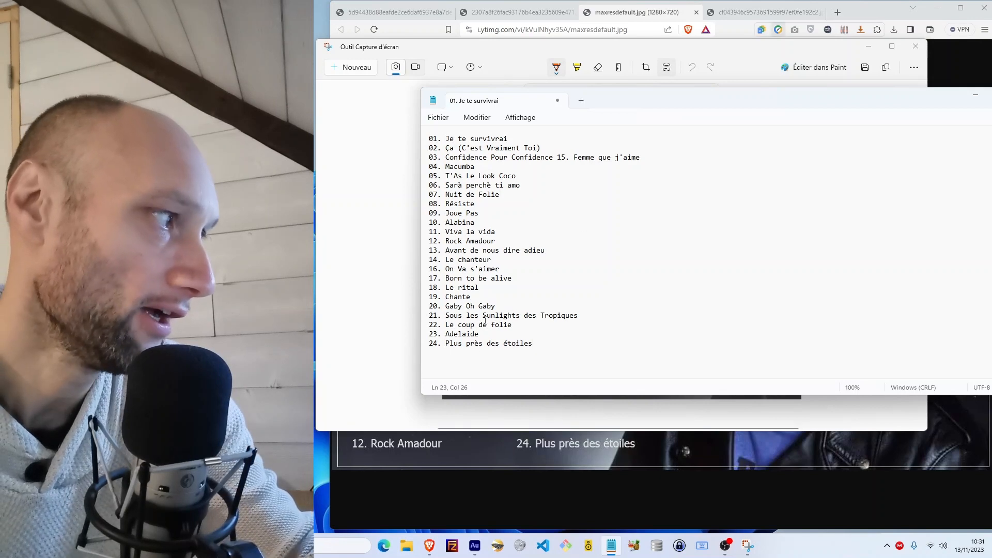
# Step: Switch the browser to the Le Parisien front page and take a rectangular capture from the "MITTERRAND PRÉSIDENT" headline down through the article column
pyautogui.click(773, 11)
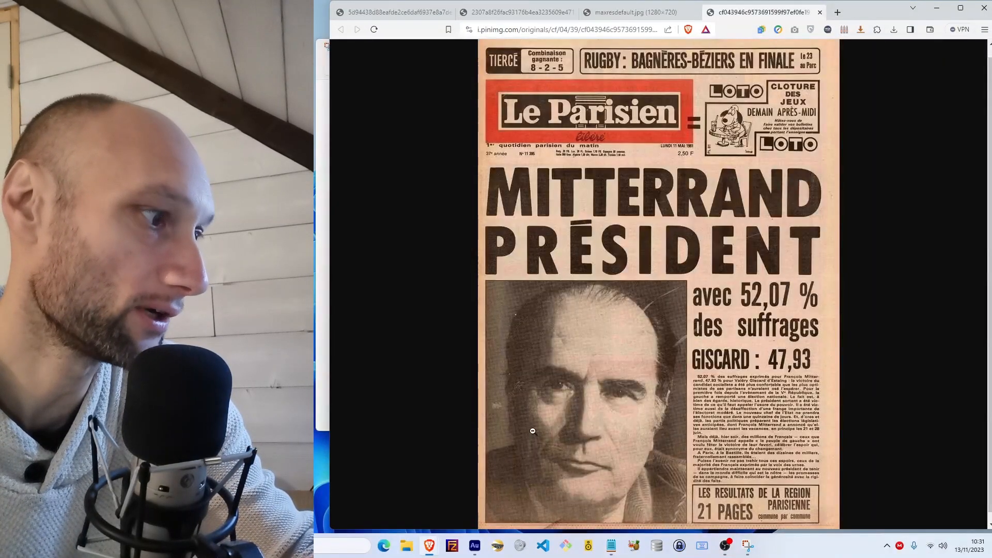
pyautogui.click(748, 545)
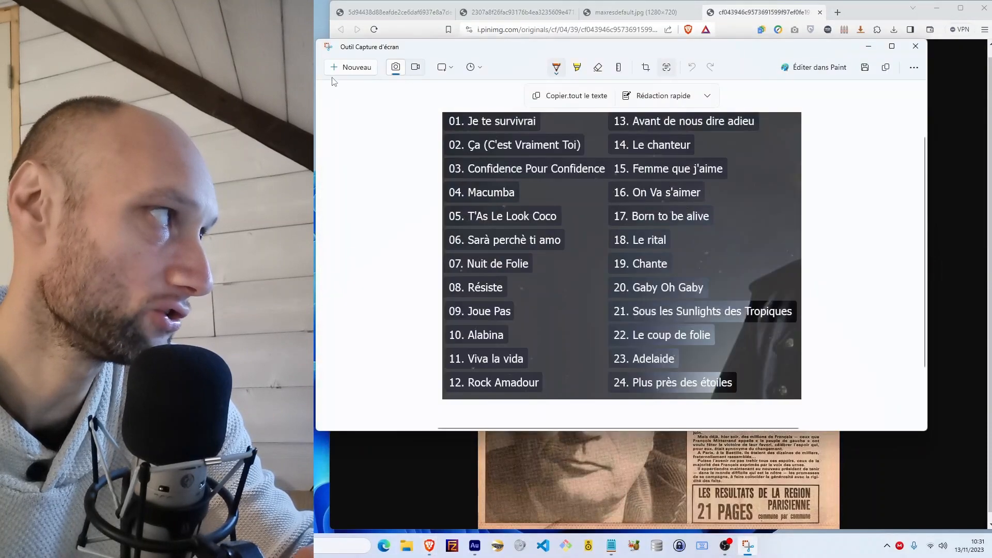
pyautogui.click(347, 67)
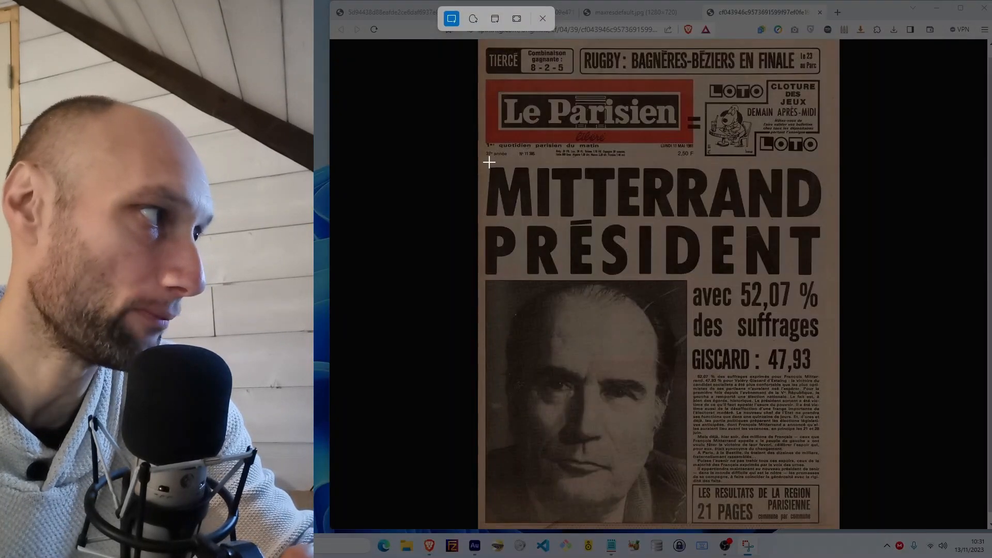
pyautogui.moveTo(486, 163); pyautogui.dragTo(840, 487)
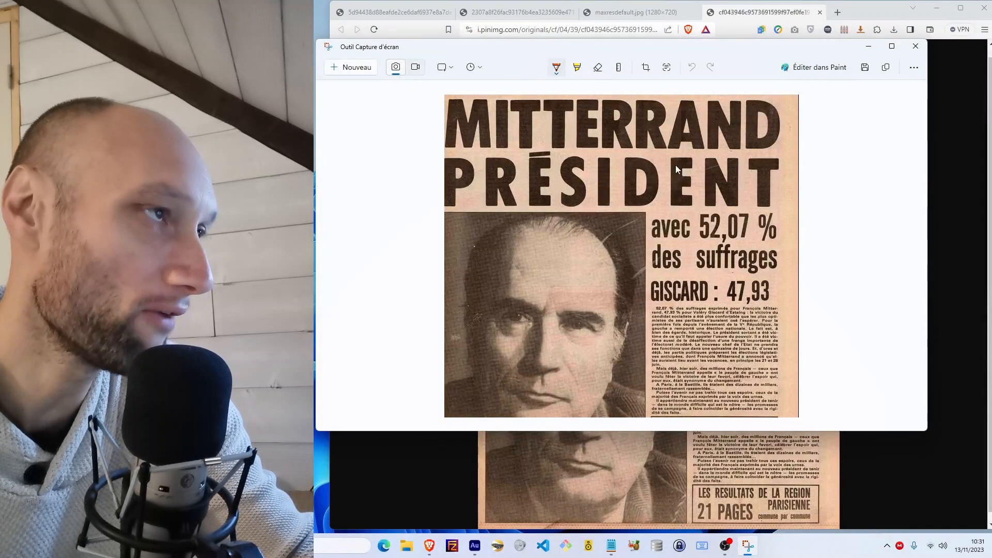
# Step: Recognise the text in the newspaper capture, copy all of it, paste it over the song list in Notepad and return to its beginning
pyautogui.click(667, 69)
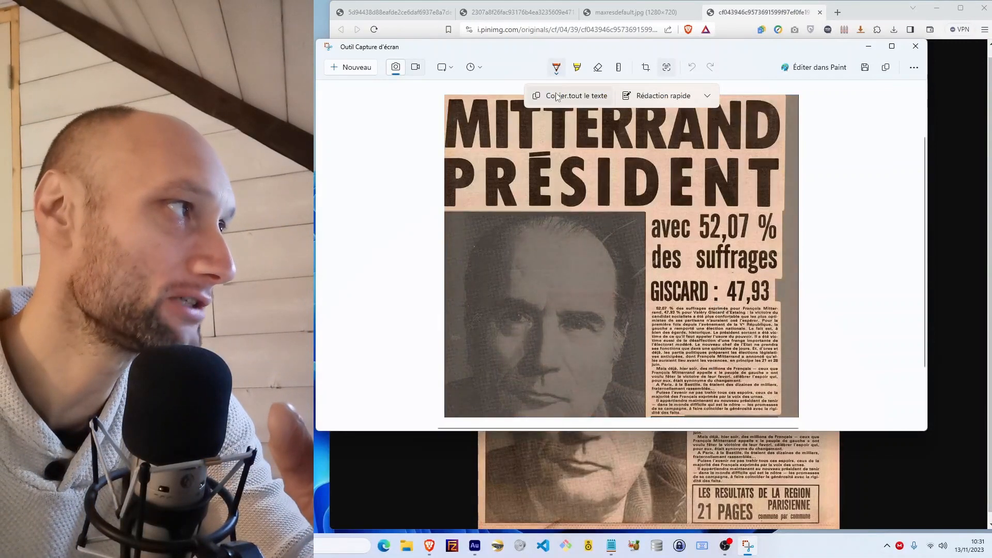
pyautogui.click(574, 96)
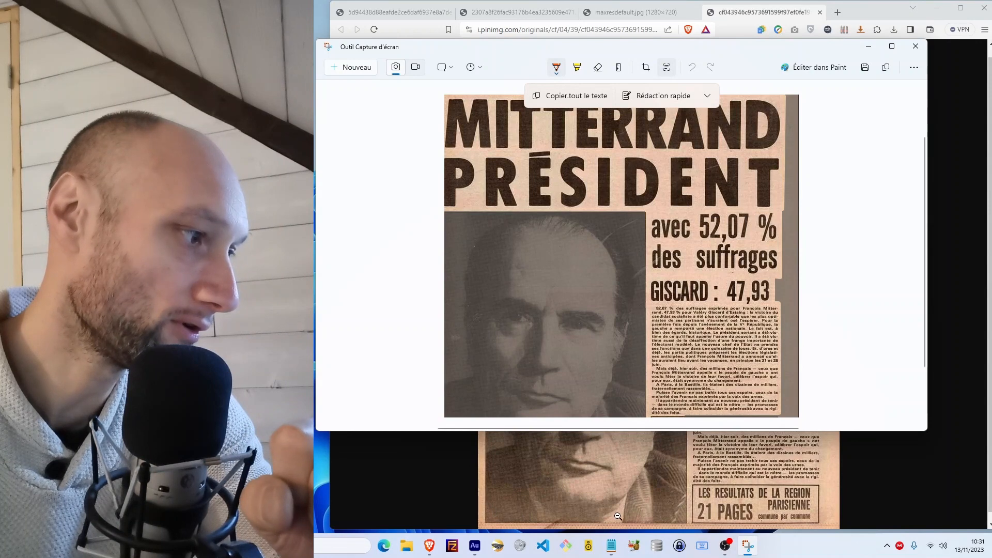
pyautogui.click(612, 546)
pyautogui.moveTo(570, 356); pyautogui.dragTo(399, 135)
pyautogui.hotkey('ctrl', 'v')
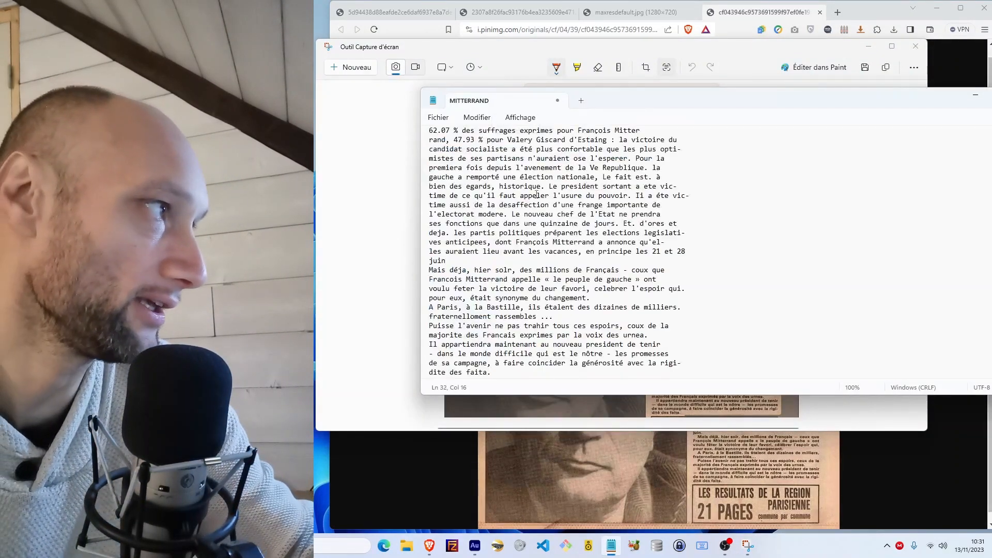
pyautogui.scroll(3, 538, 195)
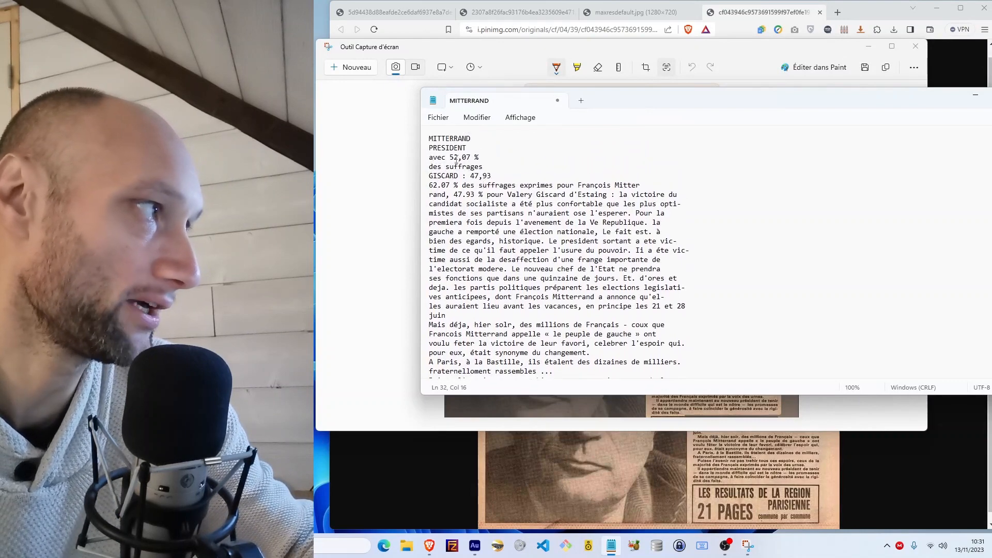